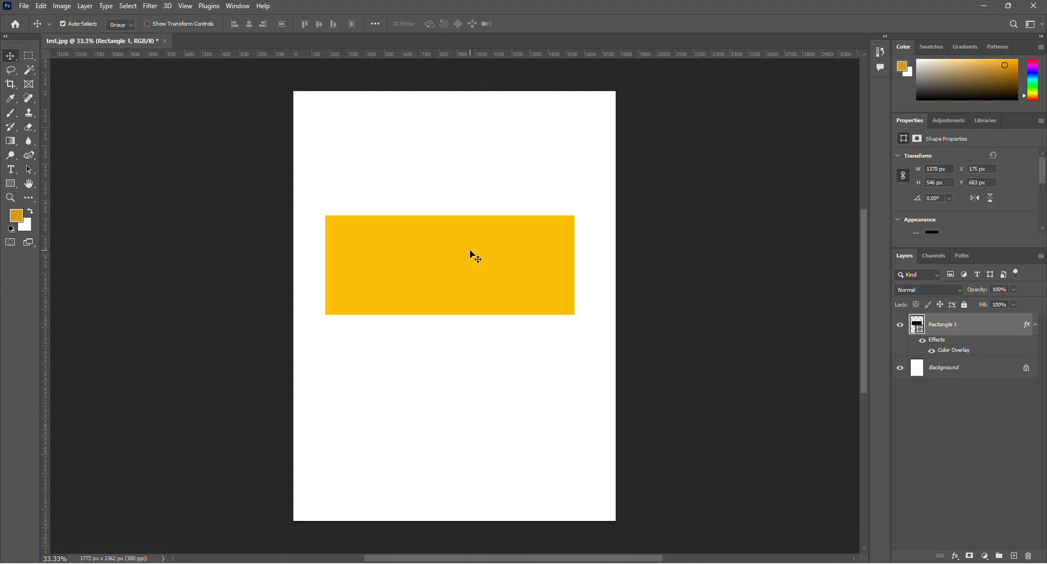
Free-transform the yellow rectangle, raising its upper edge slightly to about 100.5% height at 100% width.
key(ctrl)
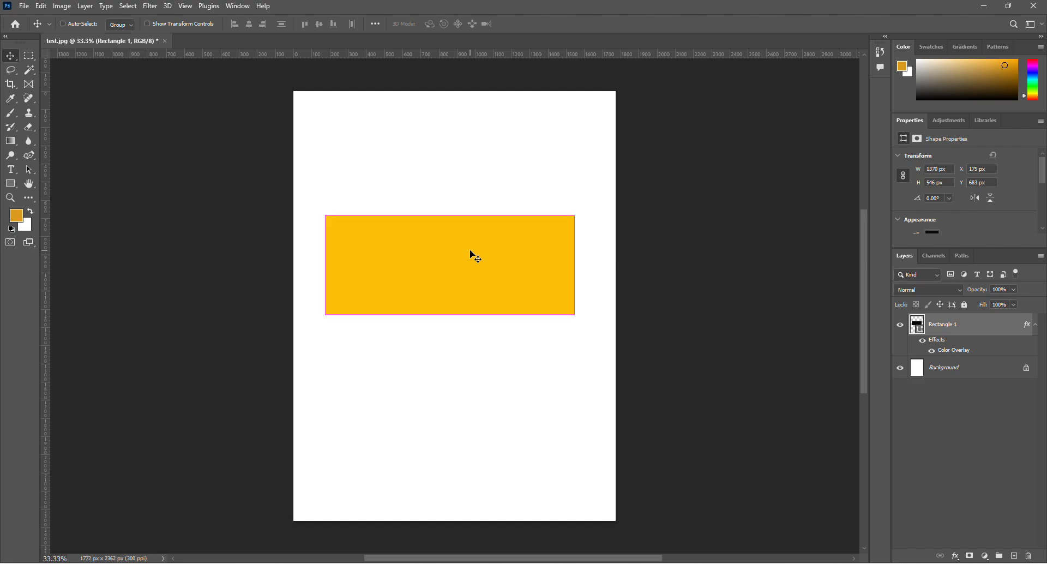
key(ctrl+t)
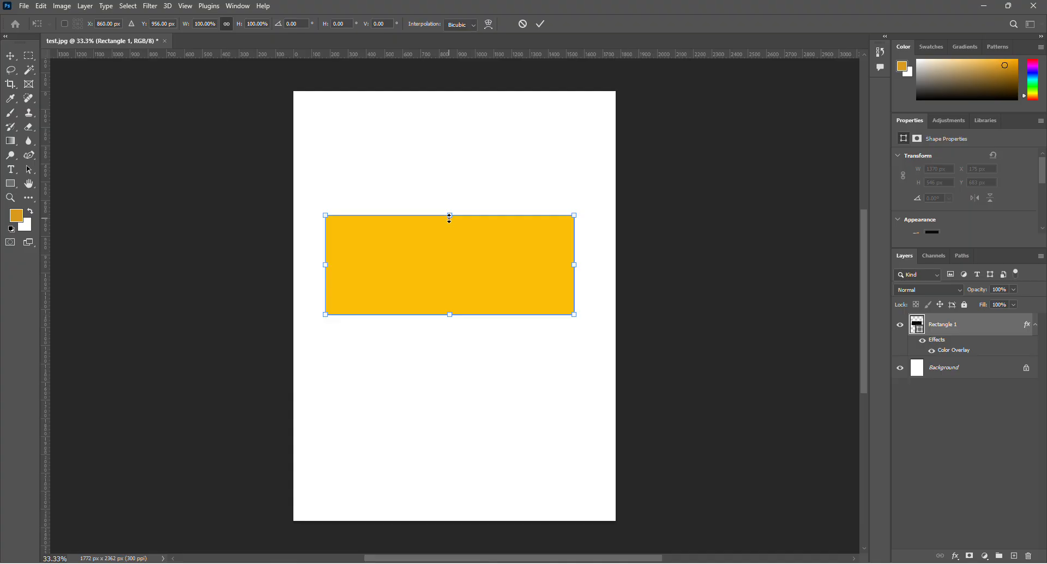
mouse_move(450, 218)
mouse_down()
mouse_move(448, 186)
mouse_move(442, 278)
mouse_move(442, 215)
mouse_up()
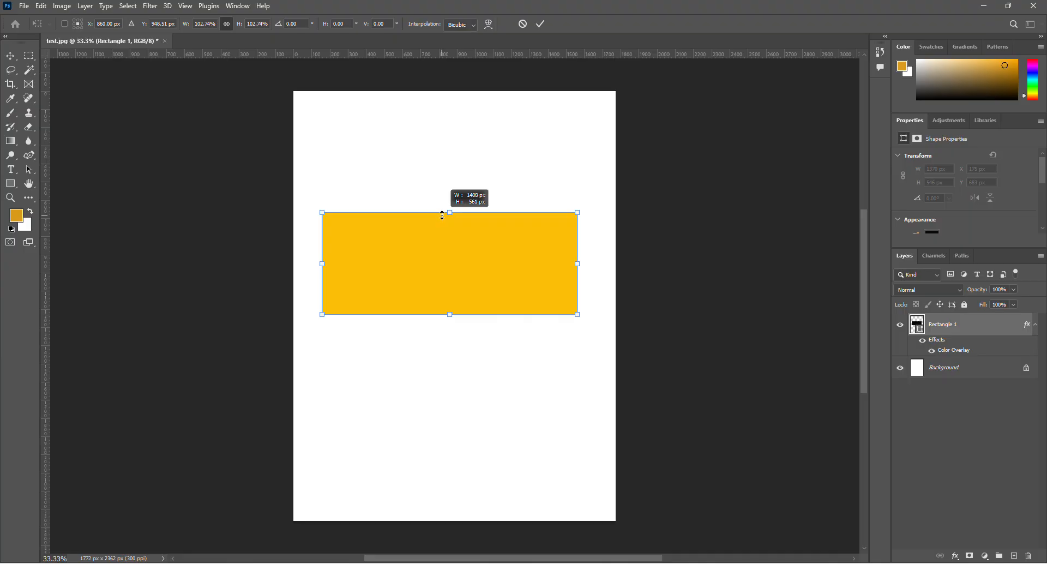
drag(442, 215, 442, 215)
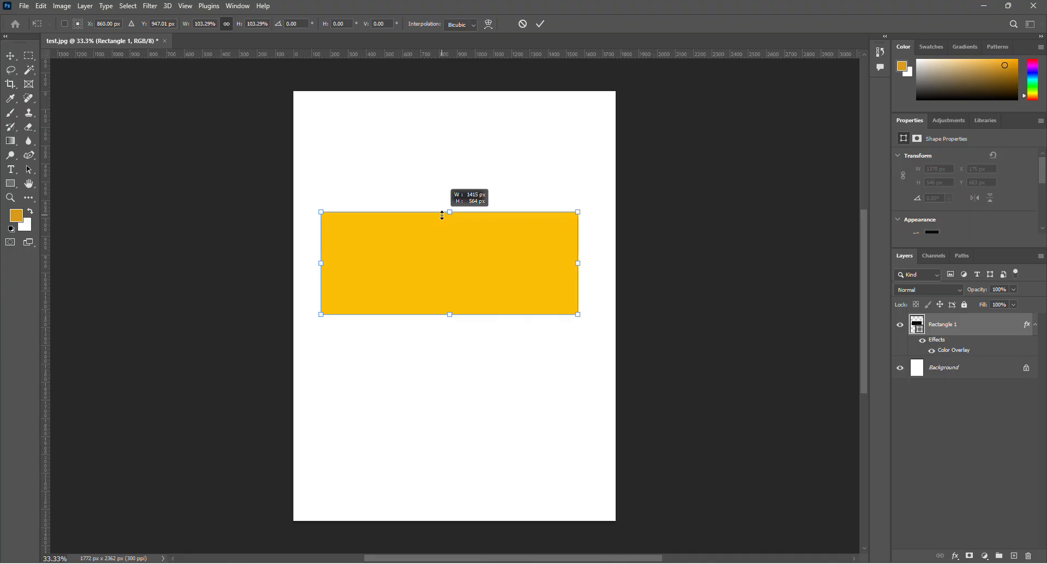
mouse_move(442, 215)
mouse_down()
mouse_move(434, 98)
mouse_move(443, 218)
mouse_up()
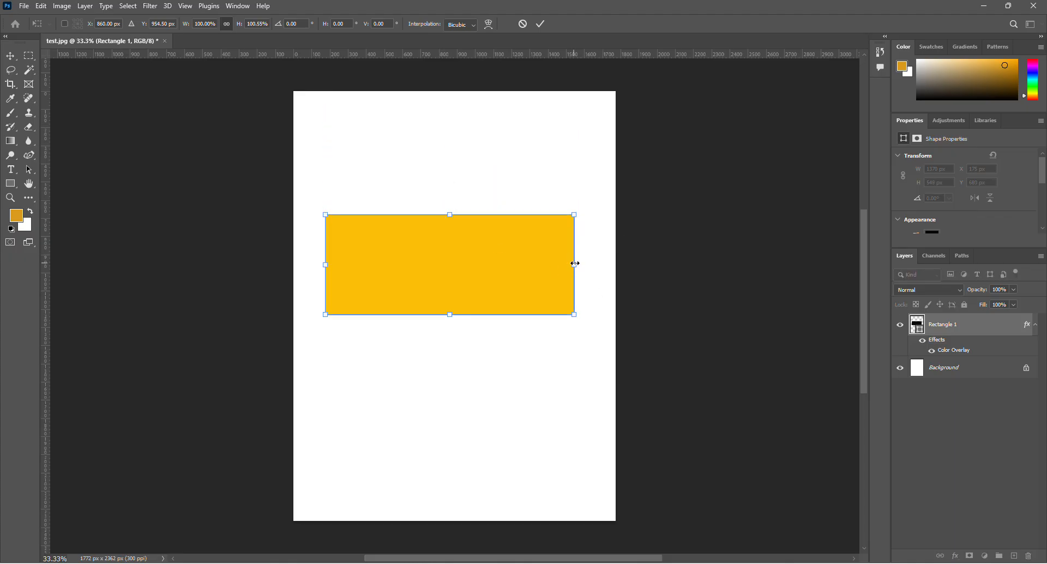
Reshape the rectangle into a near-square at about 85% width and 211% height, and move it into the page's upper half.
drag(574, 264, 389, 267)
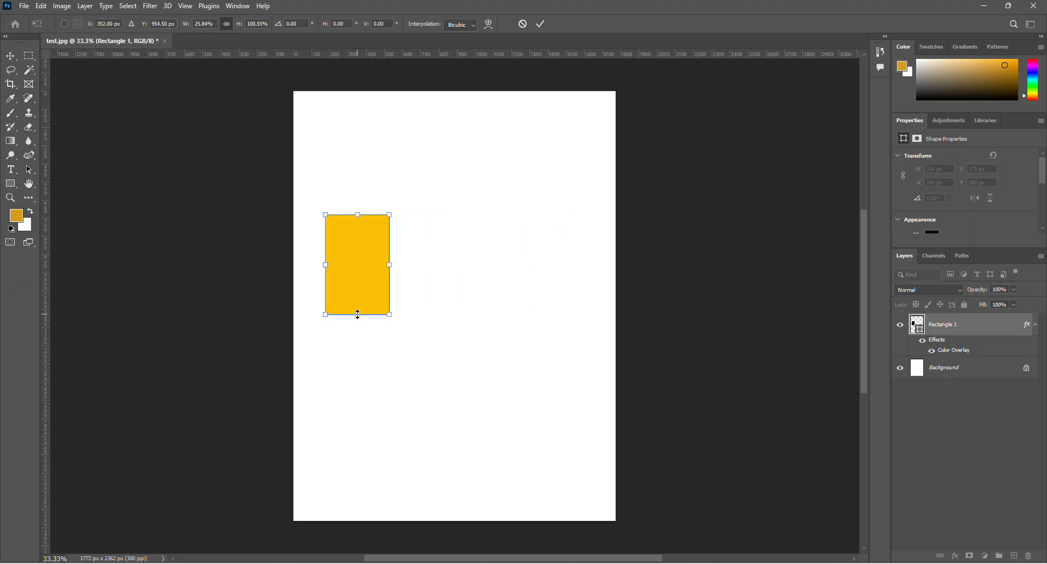
drag(357, 314, 357, 460)
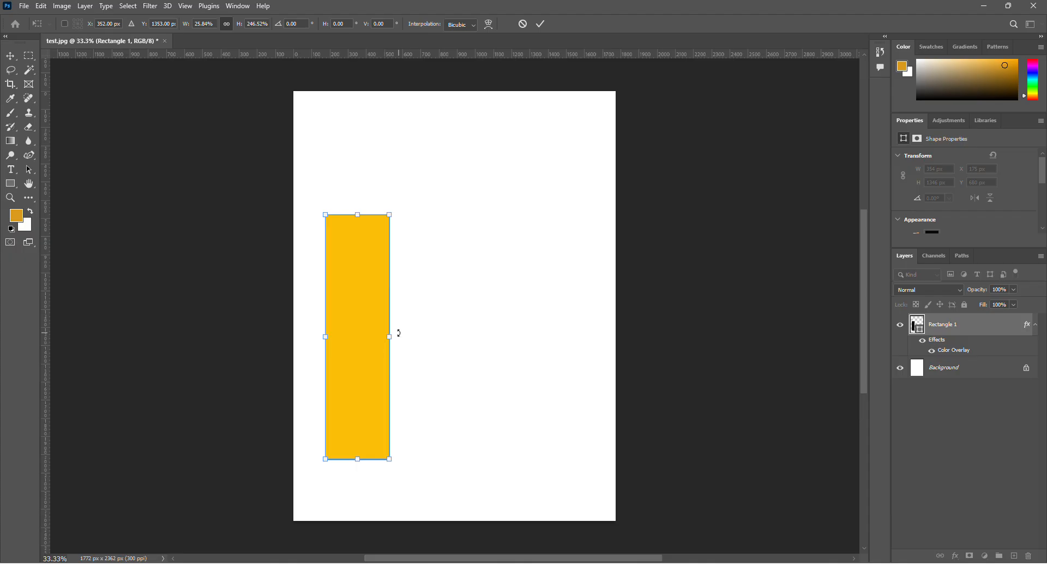
drag(389, 335, 572, 354)
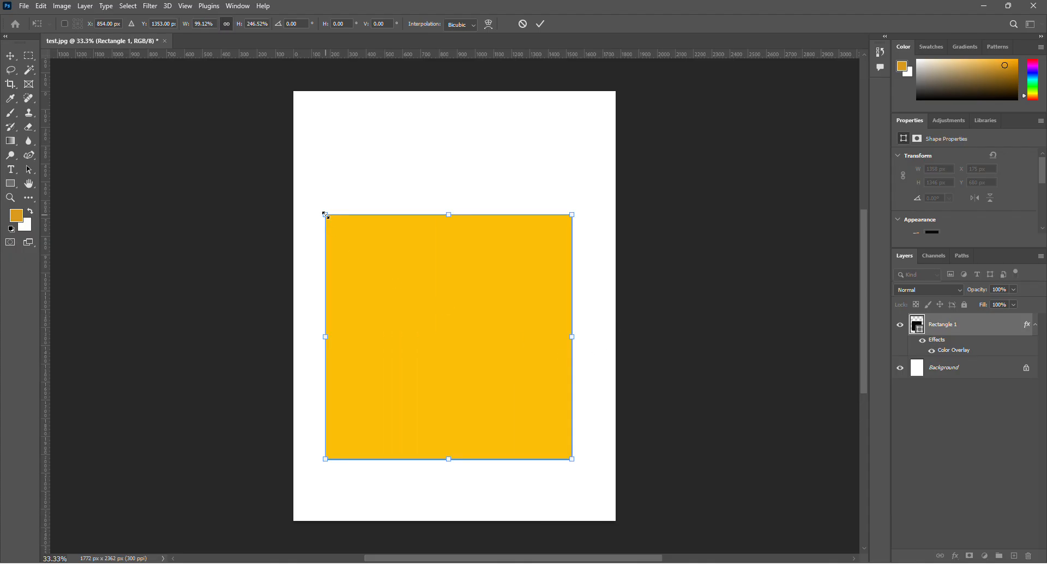
drag(325, 214, 364, 246)
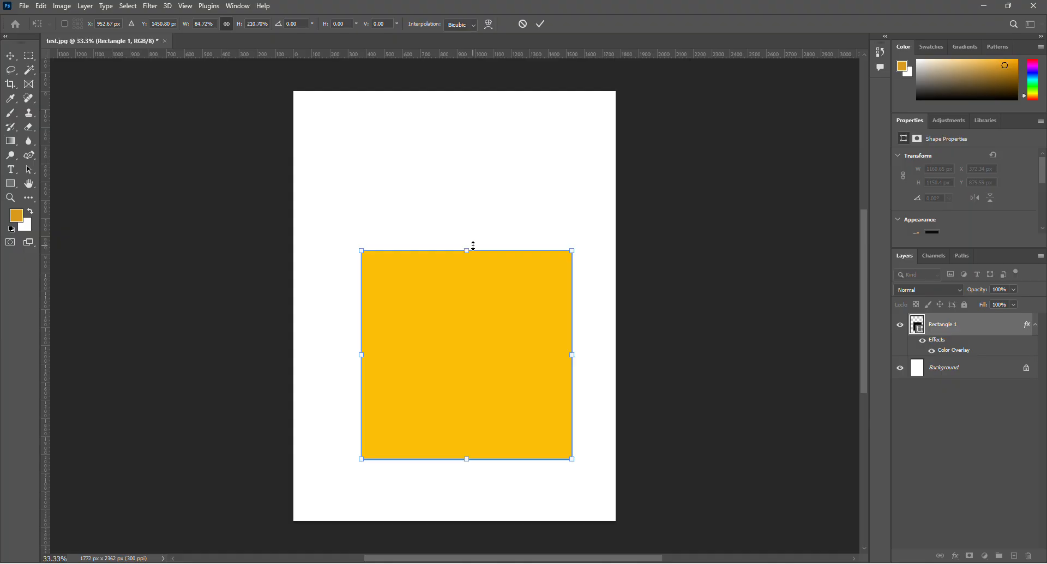
drag(459, 339, 439, 251)
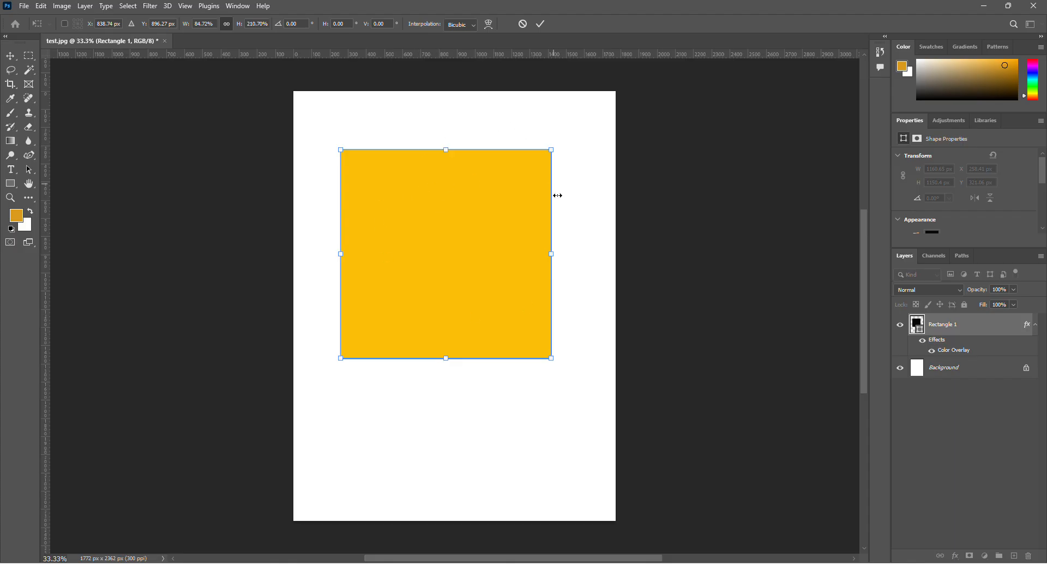
Warp the near-square's upper edge into a deep downward curve by pulling both inner upper warp handles down.
right_click(440, 229)
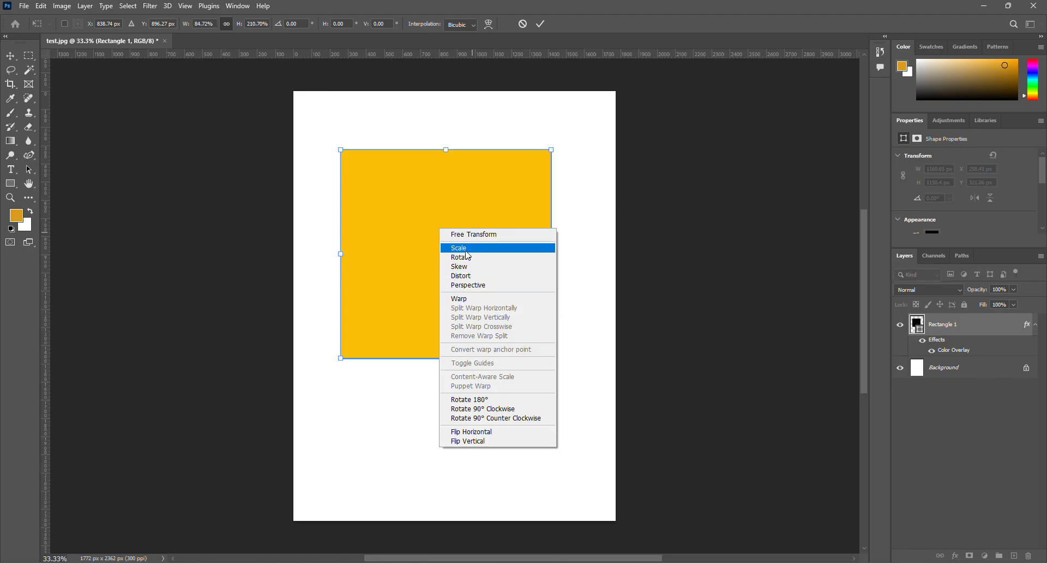
click(467, 304)
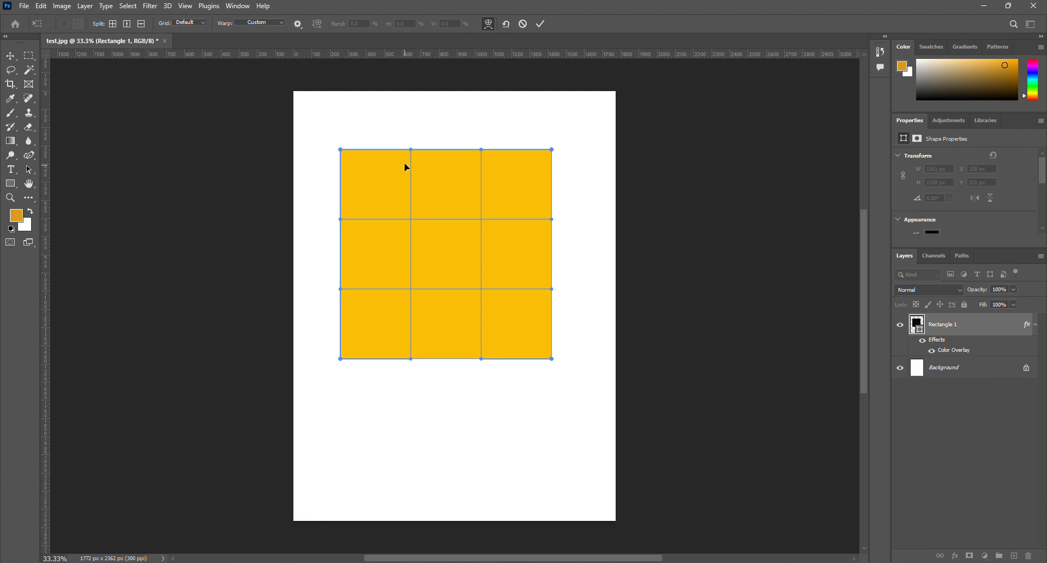
drag(411, 149, 413, 230)
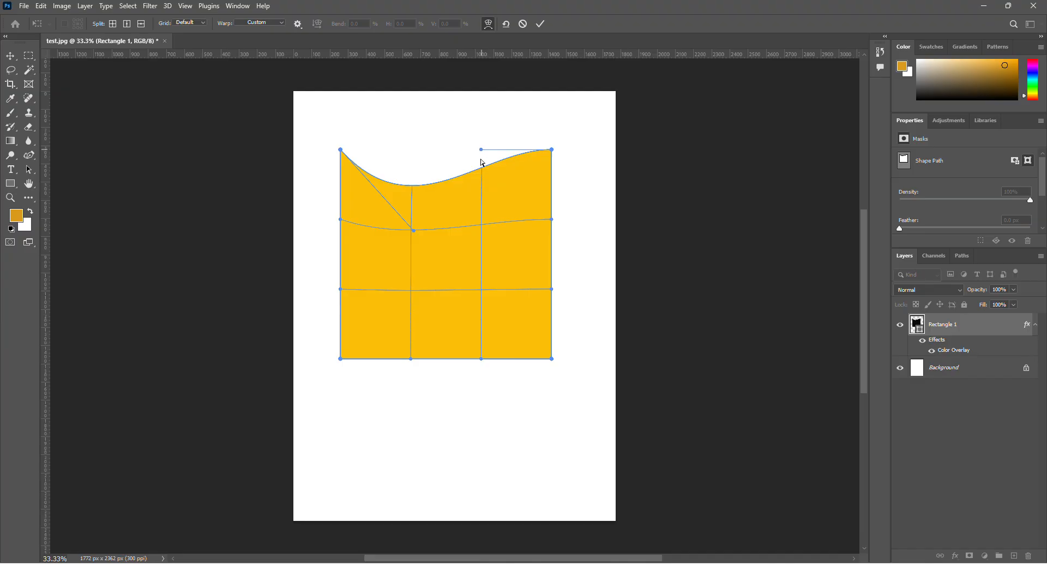
drag(482, 163, 485, 231)
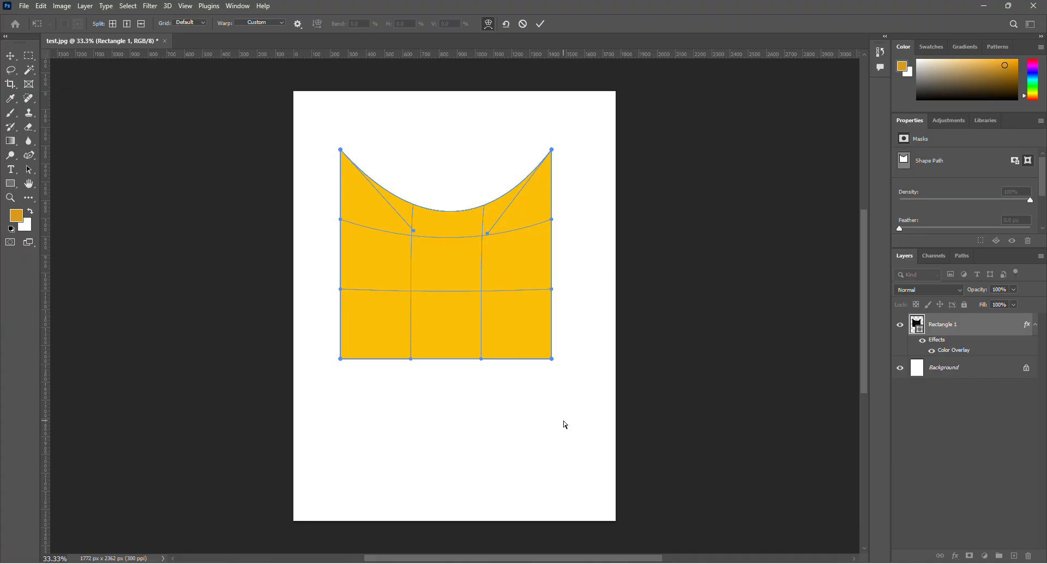
key(Return)
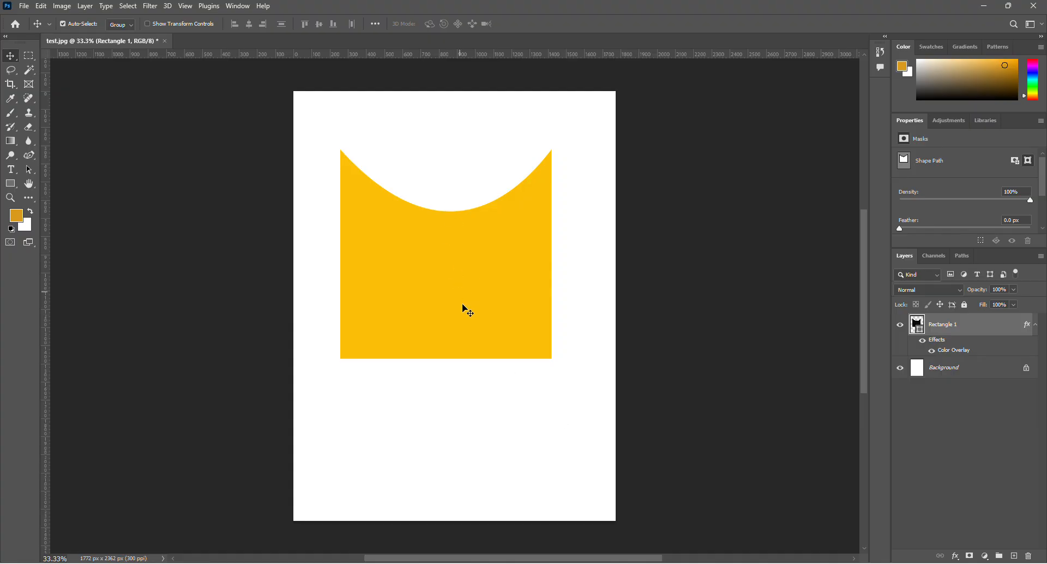
Scale the curved shape to about 190% so it spans the page's width, and place it over the page's lower part.
click(448, 285)
drag(448, 285, 447, 306)
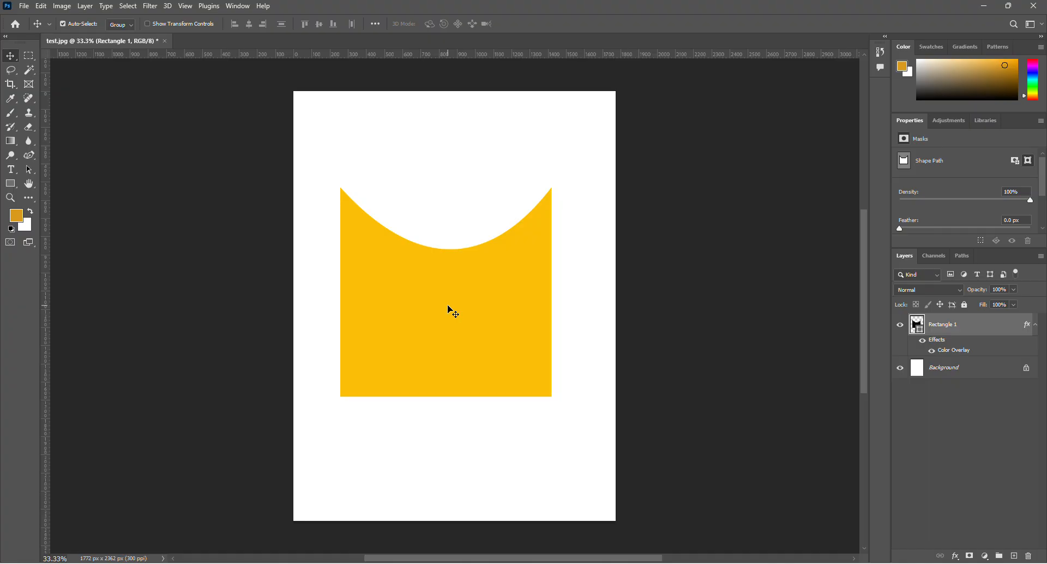
key(ctrl+t)
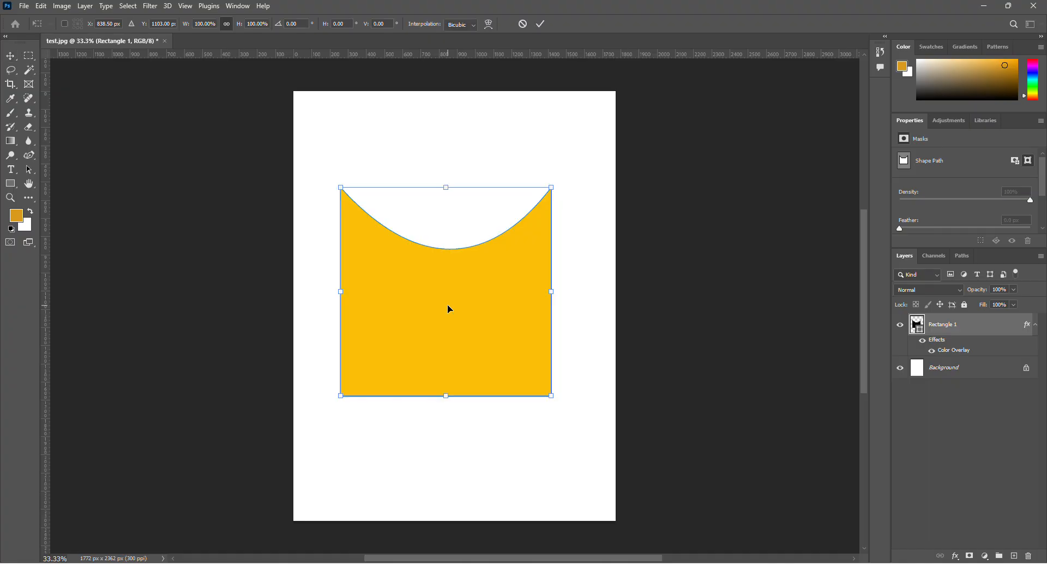
drag(341, 291, 260, 292)
drag(551, 292, 661, 292)
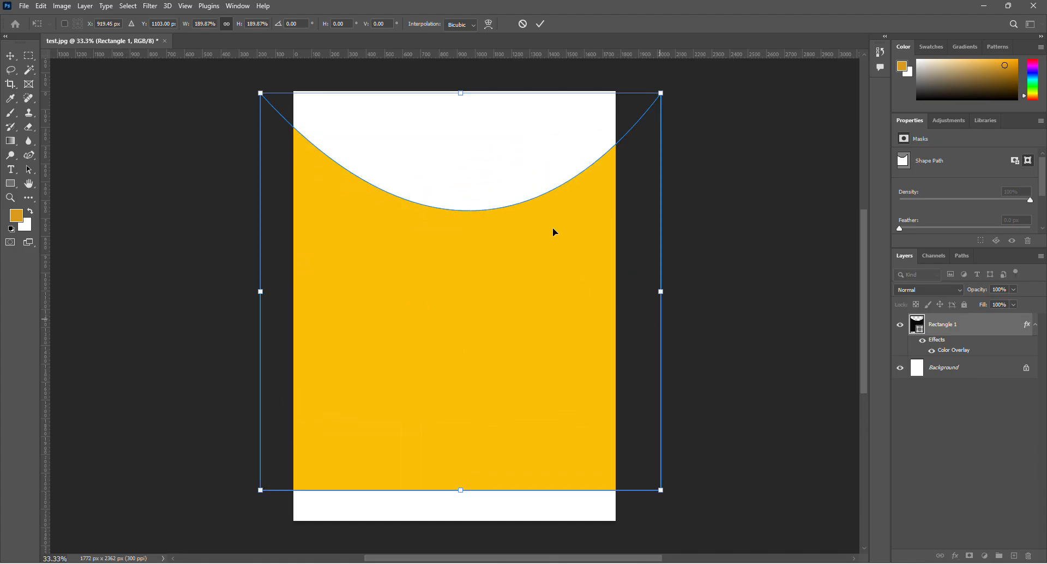
drag(479, 246, 456, 417)
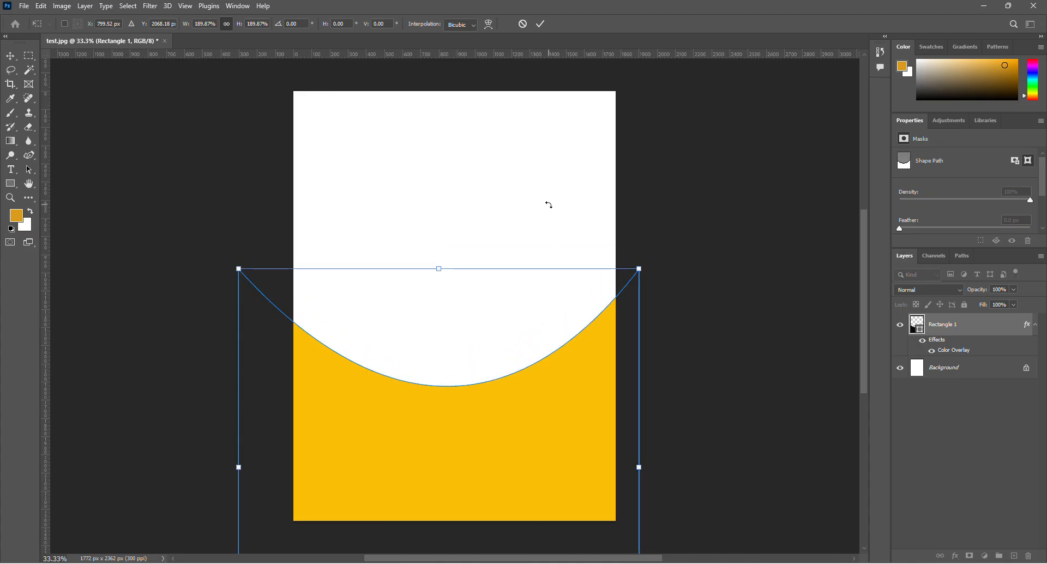
key(Return)
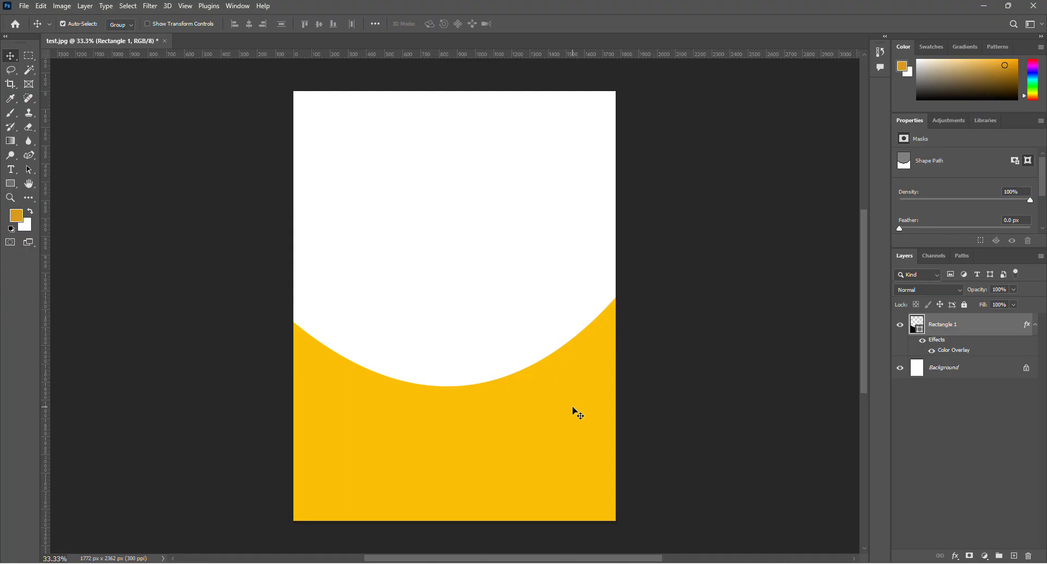
Undo the curved shape's enlargement, its move and its warp transform to restore the plain yellow rectangle.
click(24, 5)
mouse_move(44, 5)
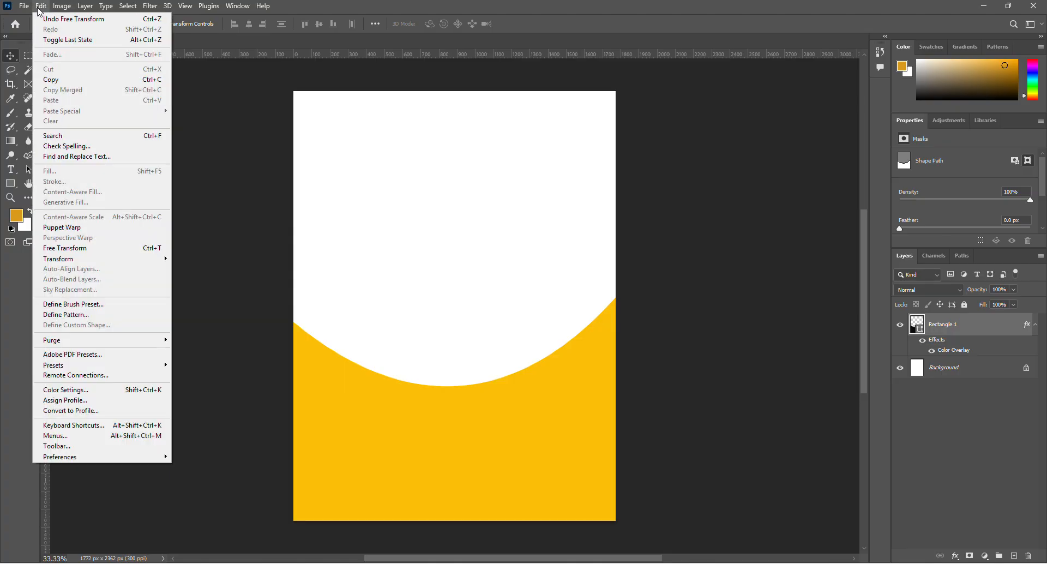
click(44, 22)
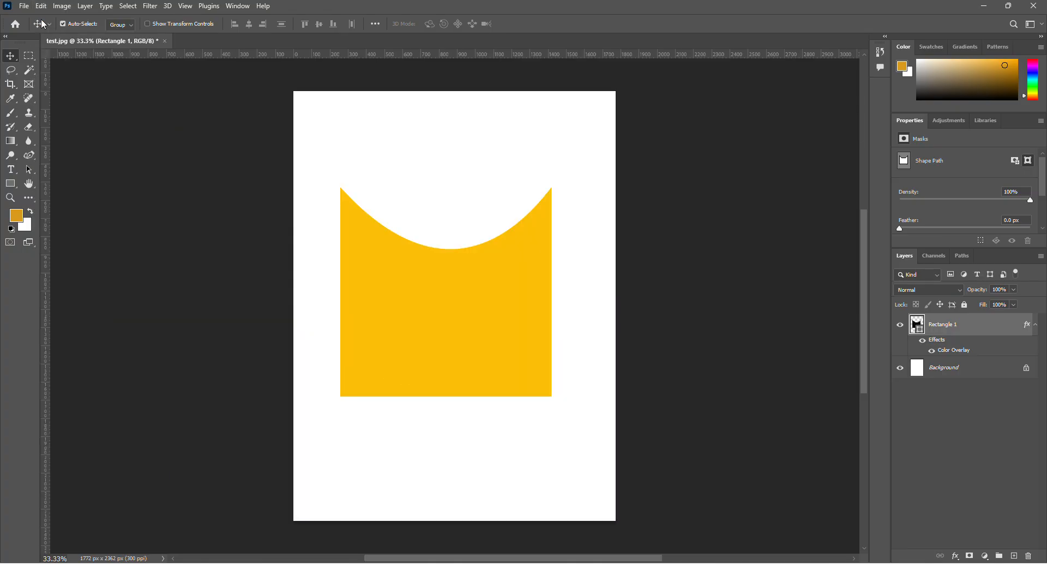
click(41, 6)
click(53, 20)
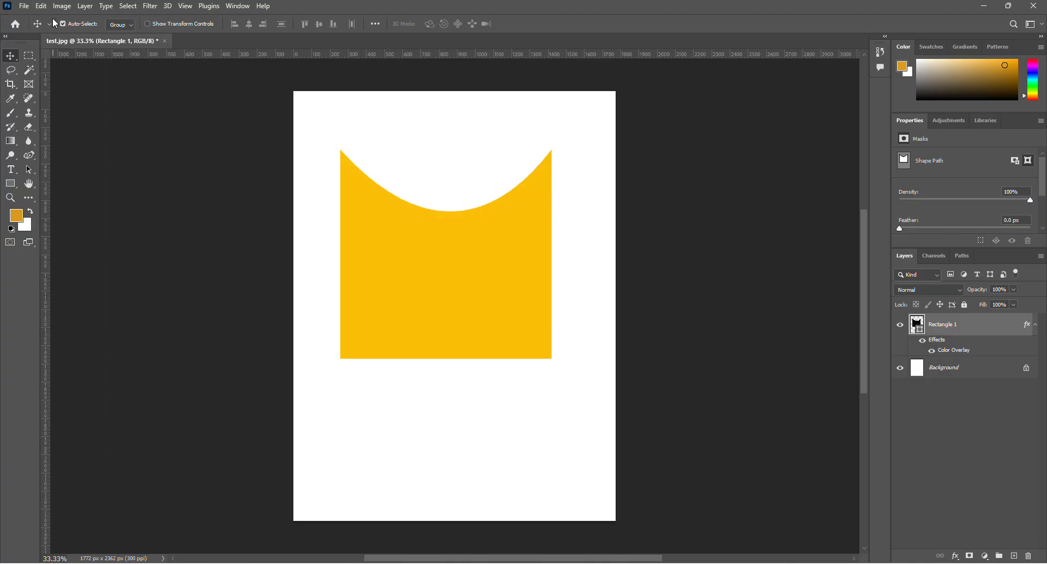
click(43, 7)
click(56, 22)
Undo the rectangle's earlier move and its Color Overlay layer style, and redo both.
click(41, 6)
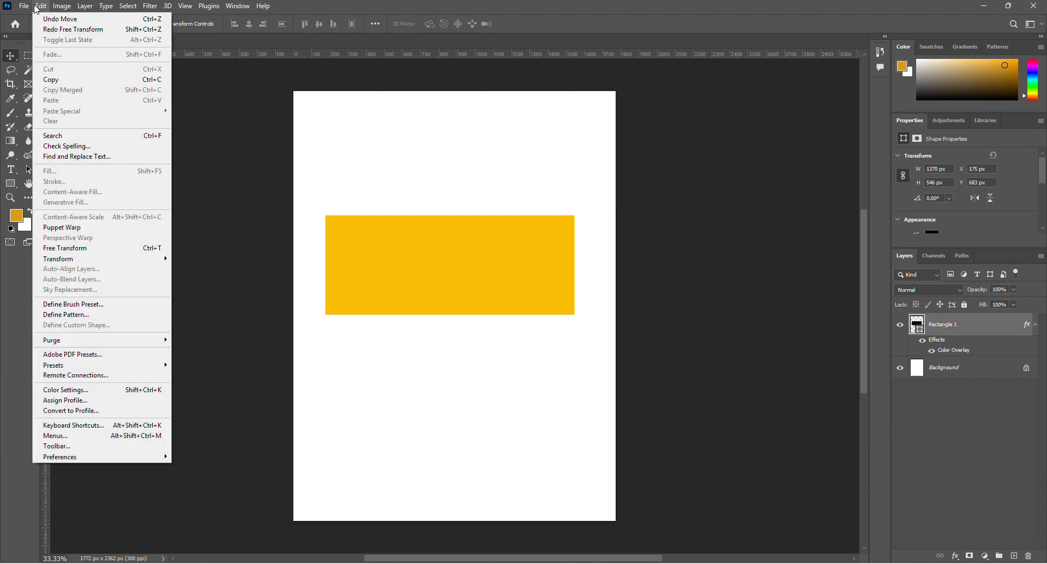
click(55, 20)
click(39, 7)
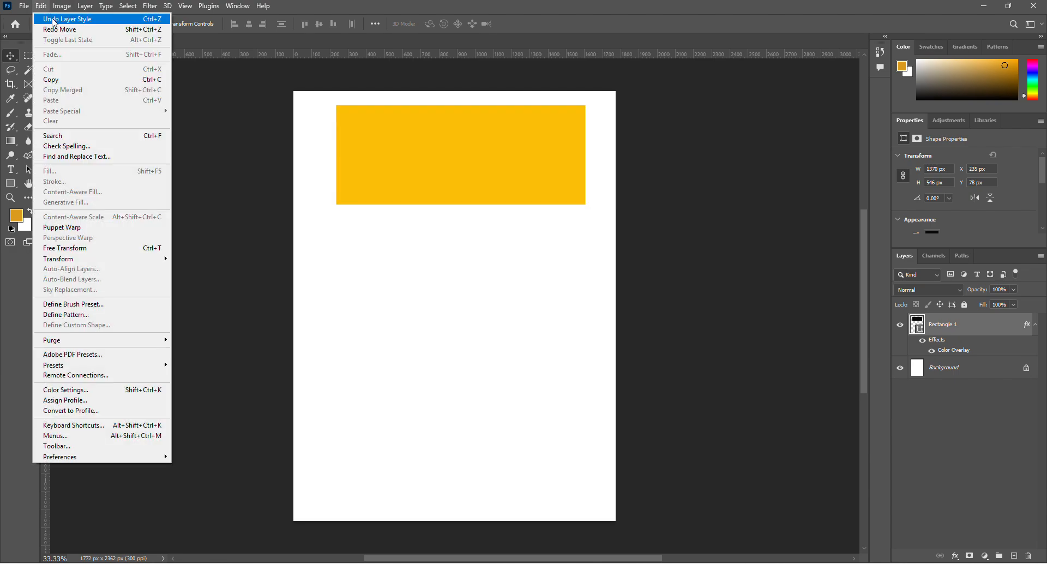
click(58, 21)
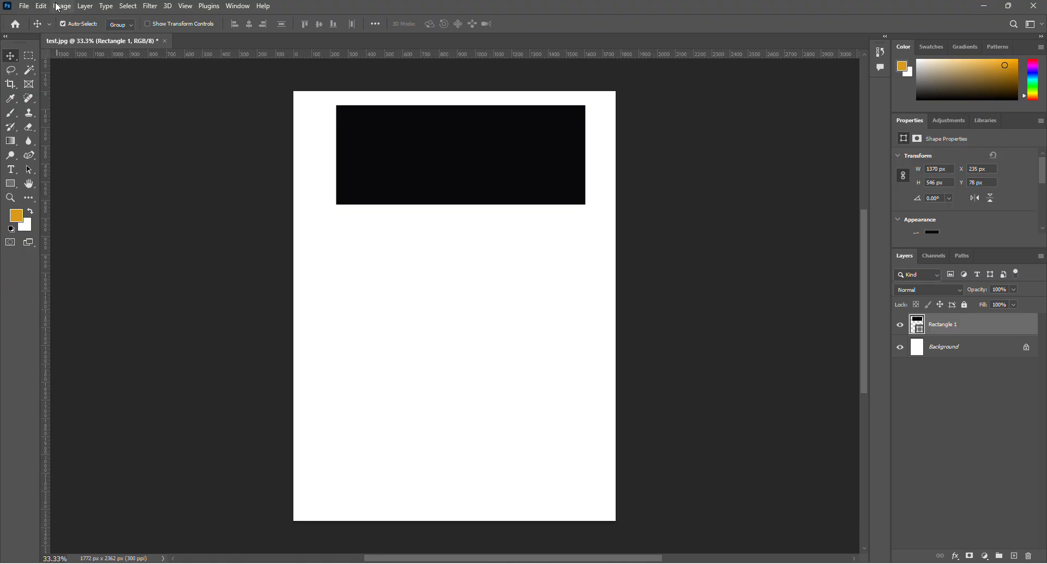
click(47, 7)
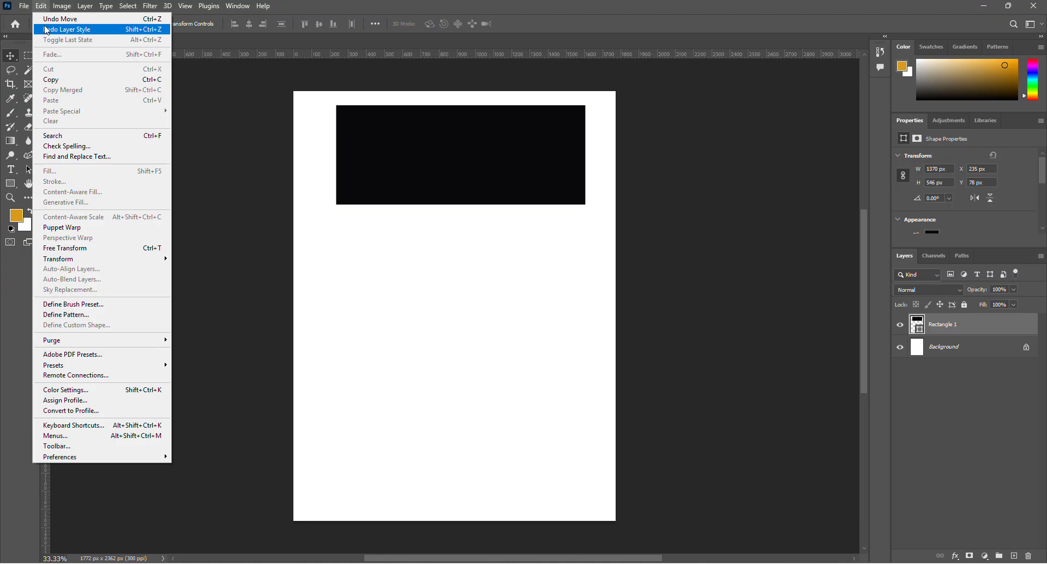
click(44, 27)
click(42, 7)
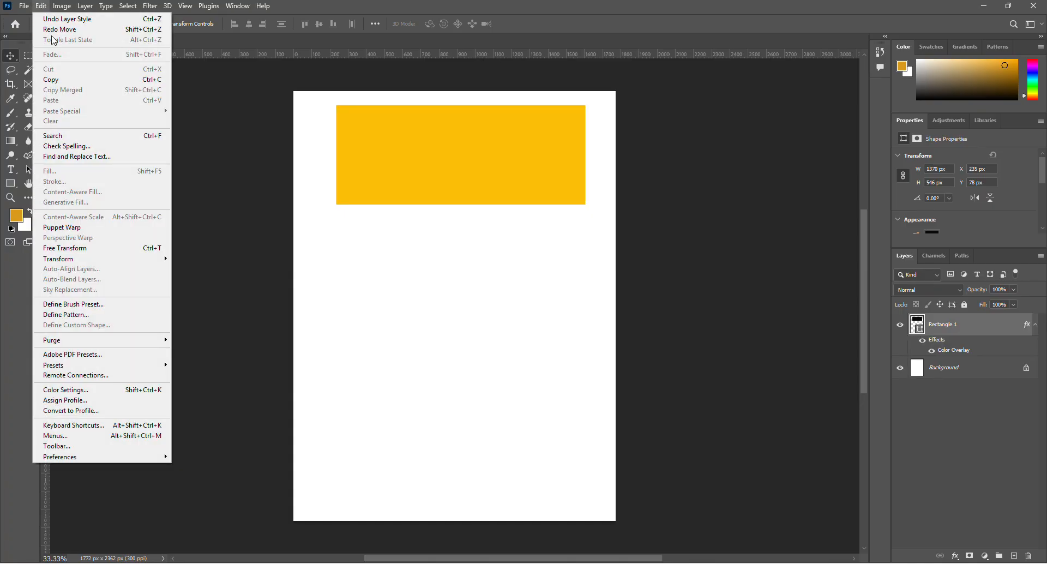
click(51, 30)
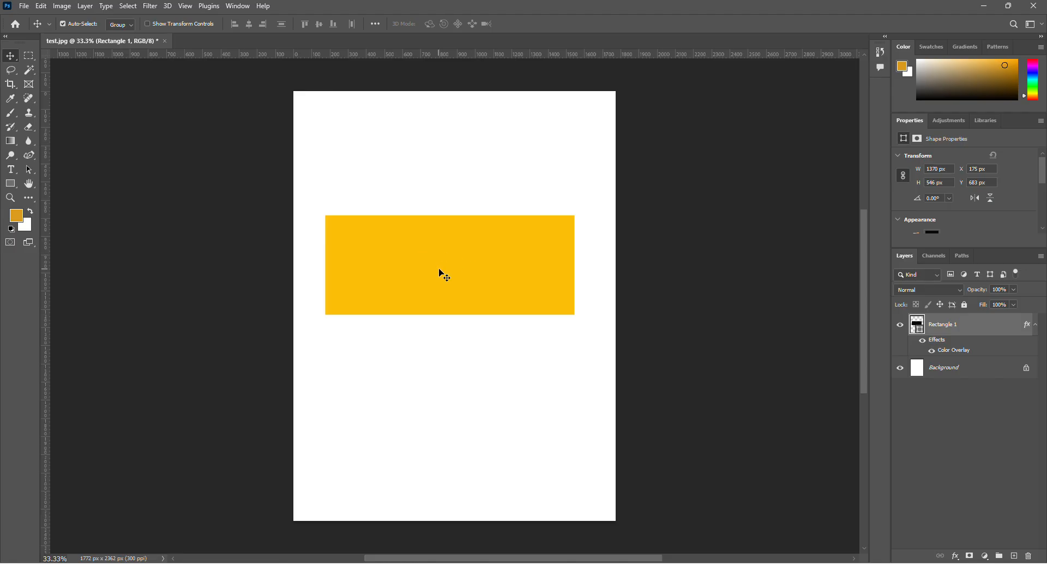
Warp the yellow rectangle's upper edge into a shallow downward curve by pulling both inner upper warp handles down.
key(ctrl)
key(ctrl+t)
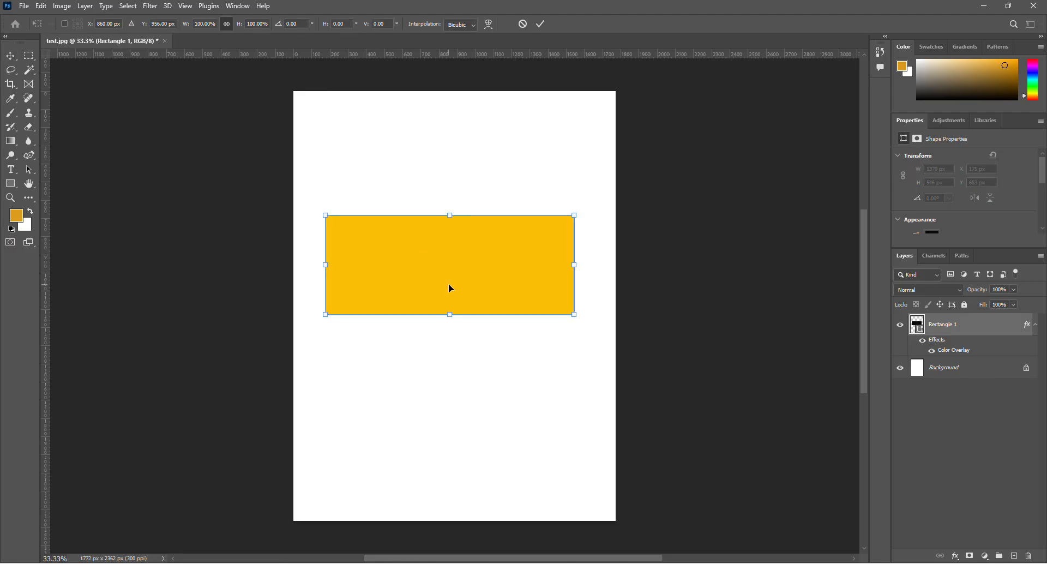
right_click(452, 288)
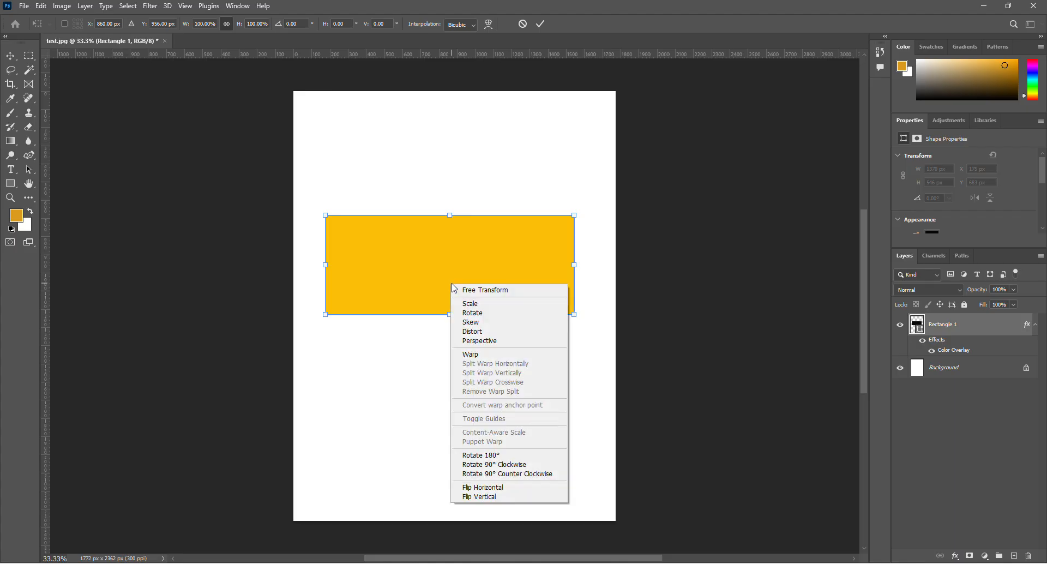
click(474, 354)
drag(407, 215, 409, 267)
drag(492, 215, 490, 256)
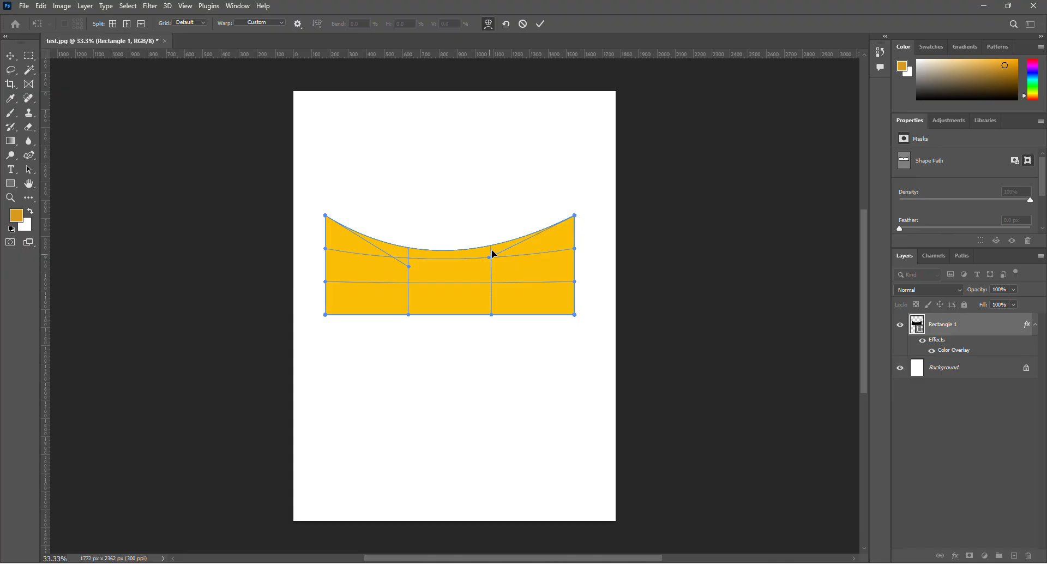
key(Return)
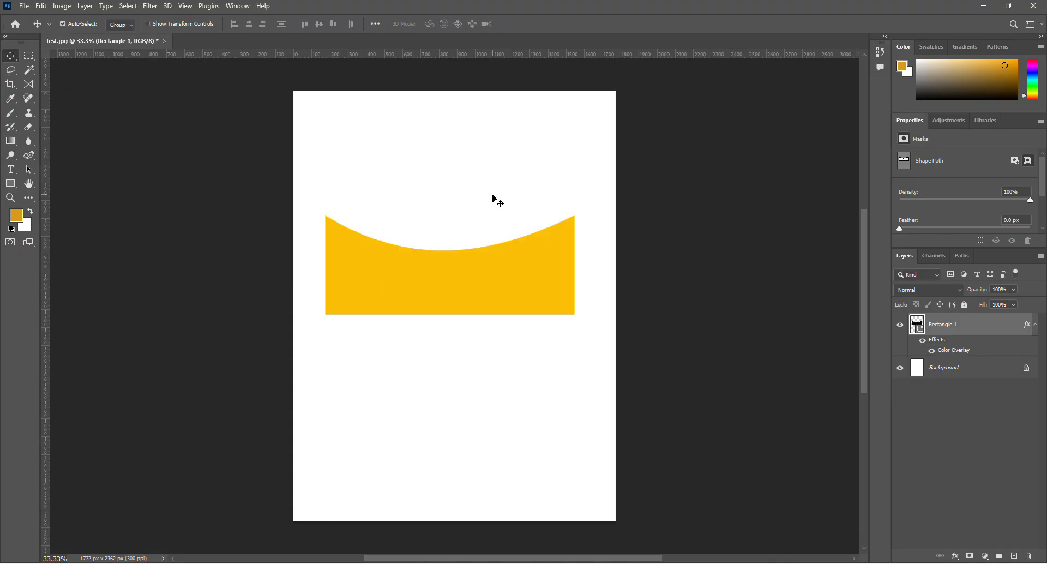
Scale the curved shape proportionally to about 197% so it extends past both sides of the page.
key(ctrl+t)
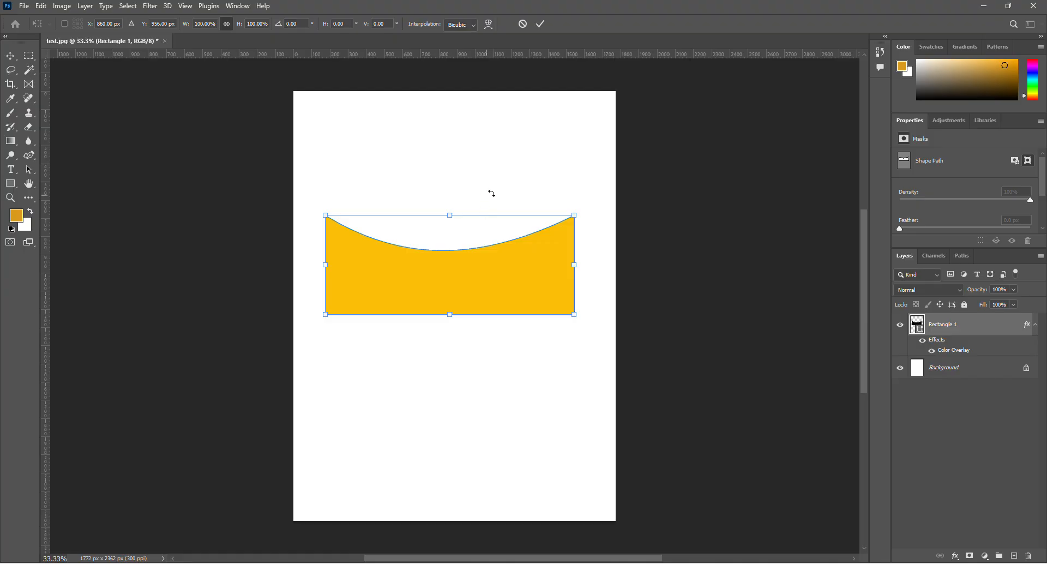
drag(325, 315, 216, 382)
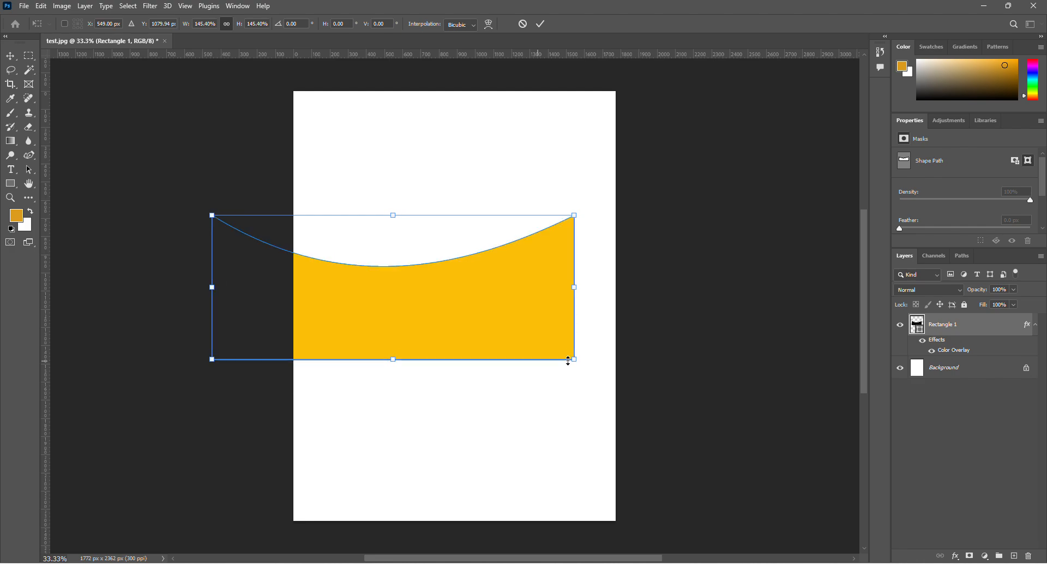
drag(575, 360, 685, 451)
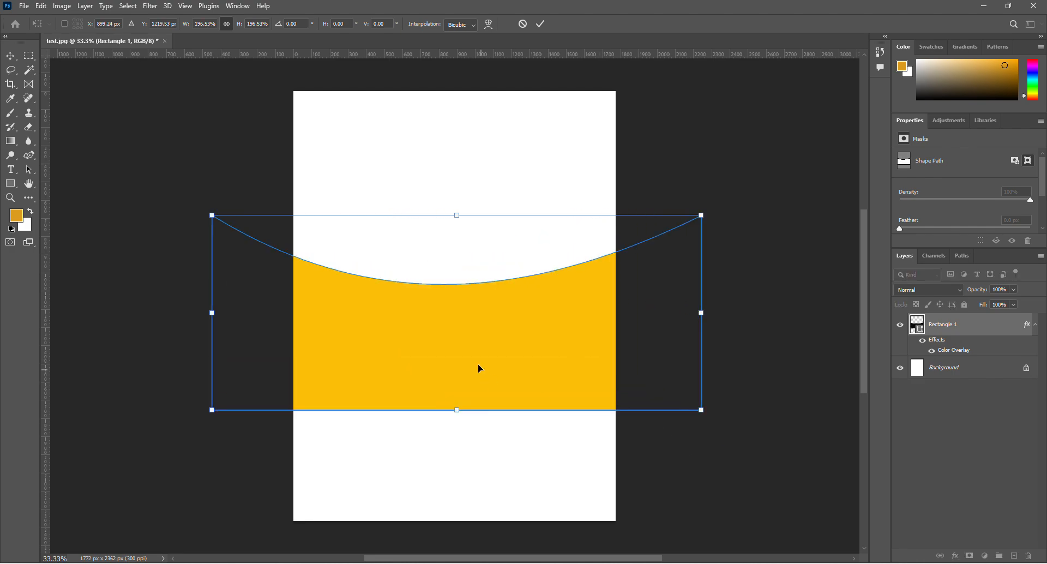
key(Return)
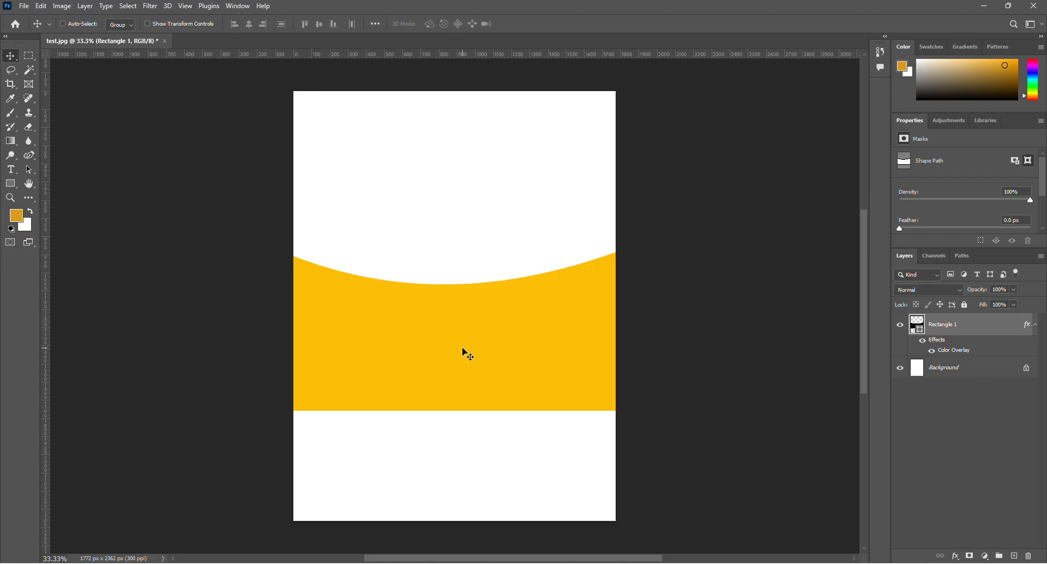
Stretch the curved shape to about 161.5% height past the page's lower edge and move it slightly down.
key(ctrl+t)
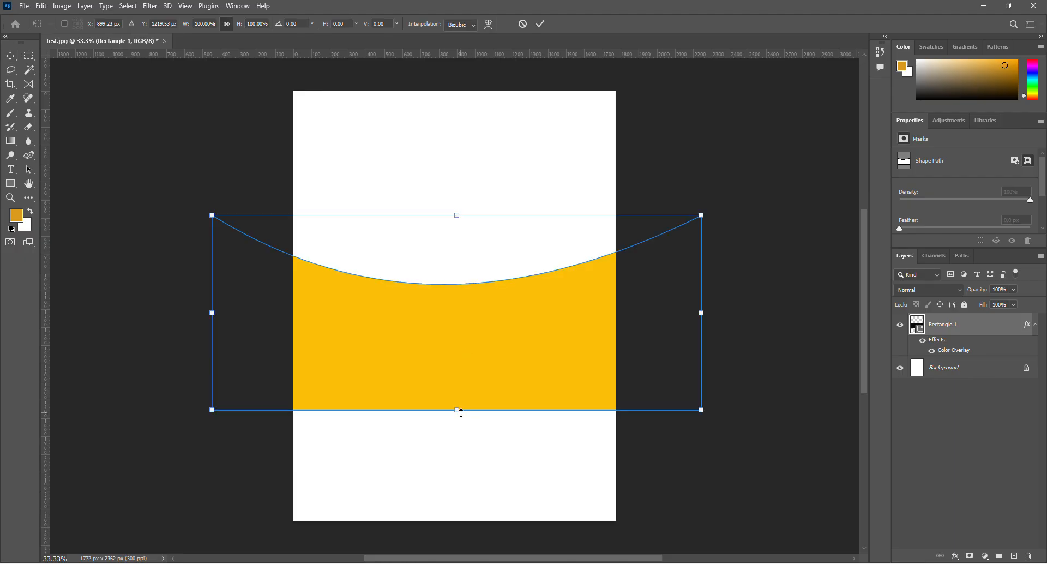
drag(461, 412, 458, 530)
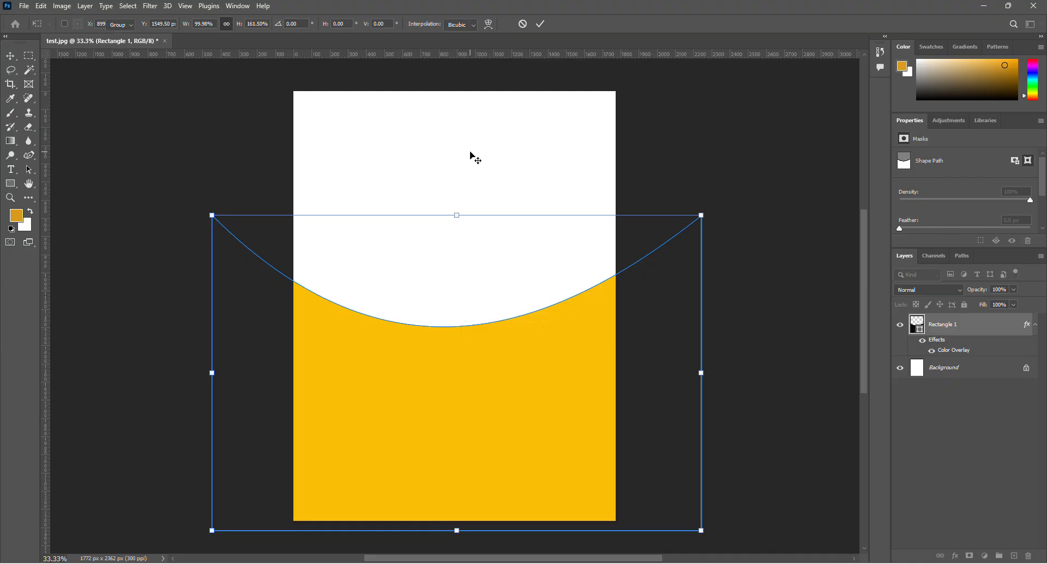
key(Return)
drag(448, 399, 444, 425)
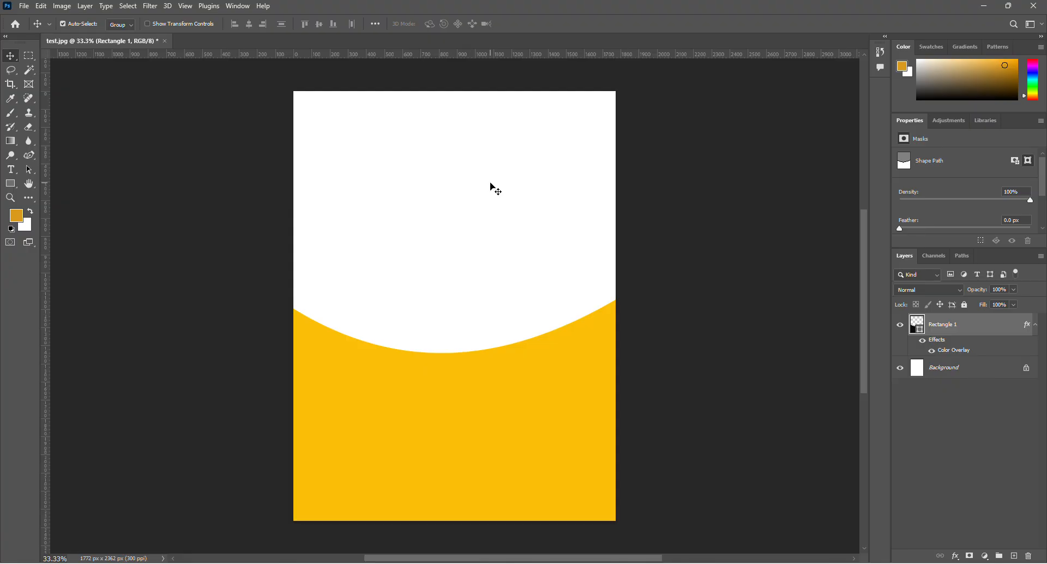